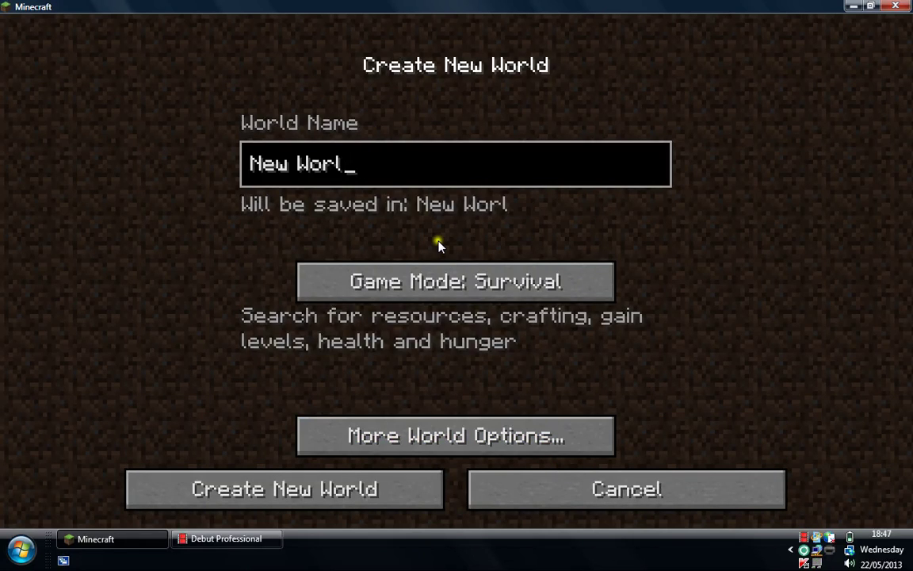
pyautogui.press('BackSpace')
pyautogui.press('BackSpace')
pyautogui.press('BackSpace')
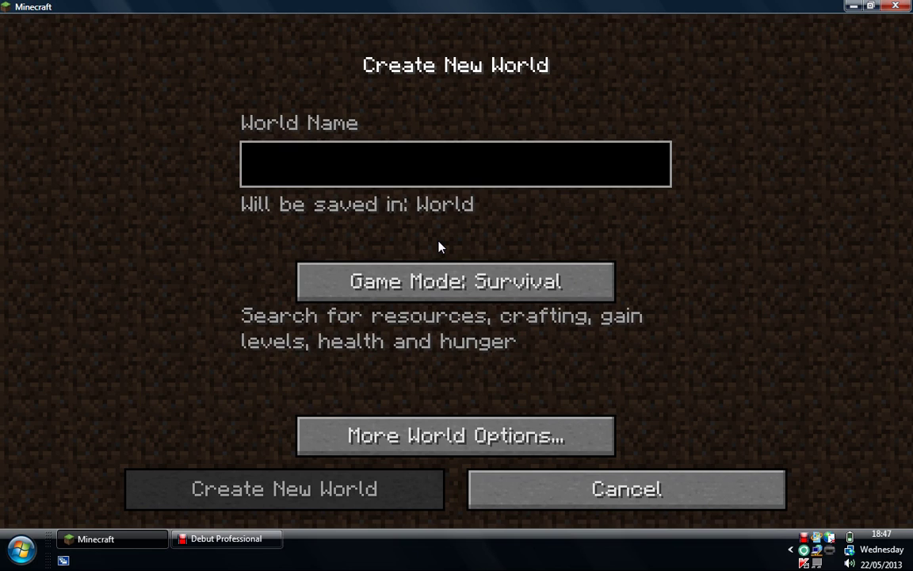
# Erase the default world name, set Game Mode to Creative, and select the name field.
pyautogui.click(479, 283)
pyautogui.click(479, 282)
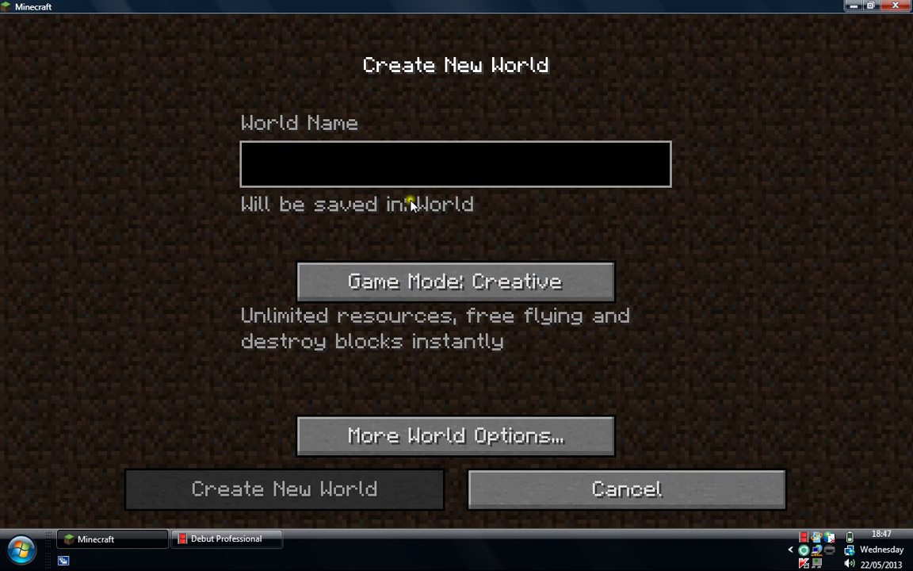
pyautogui.click(386, 171)
pyautogui.write('cr')
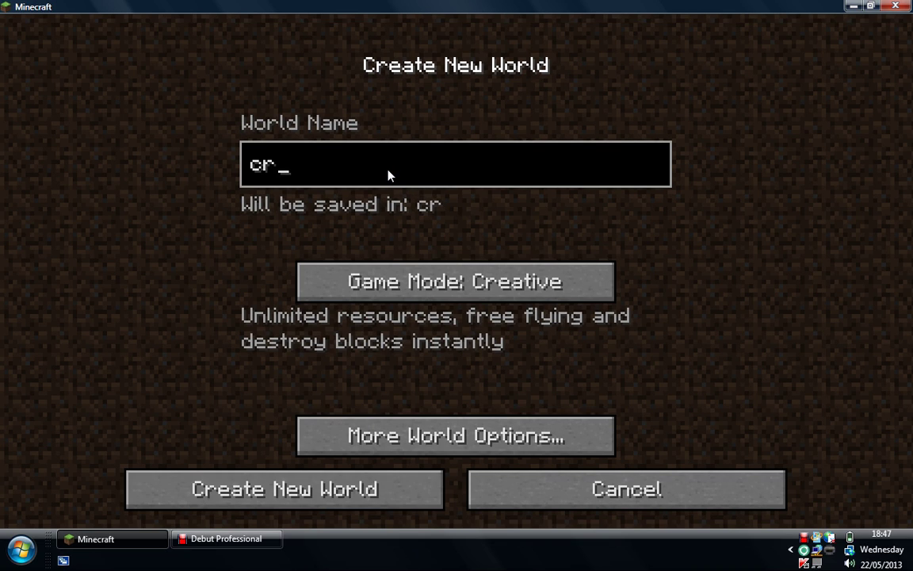
pyautogui.write('eative')
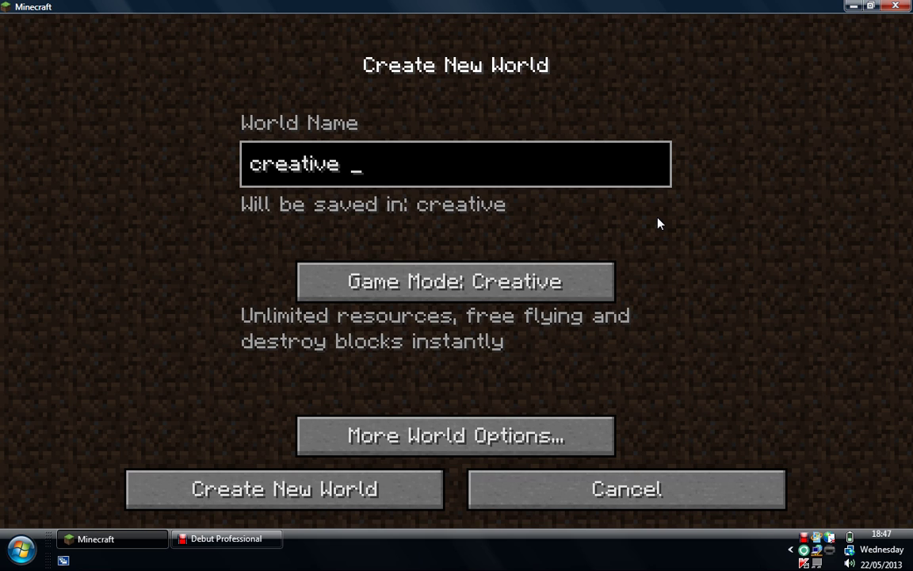
# Set the World Type to Superflat in More World Options and return to creation settings.
pyautogui.click(504, 436)
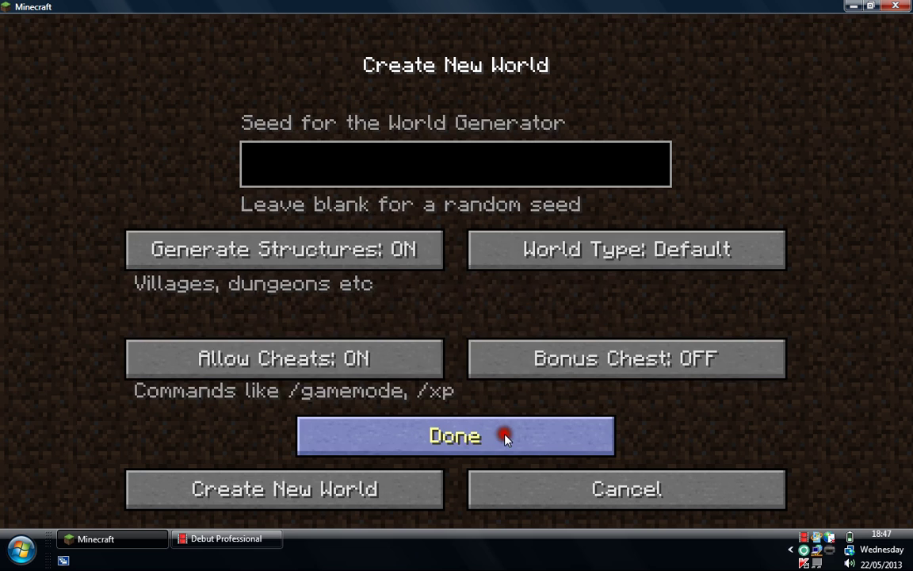
pyautogui.click(558, 264)
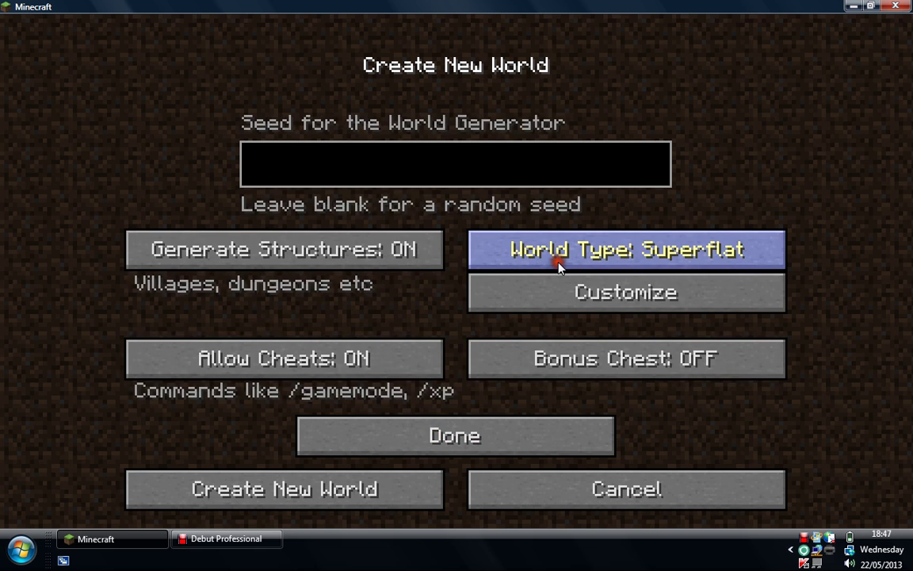
pyautogui.click(382, 435)
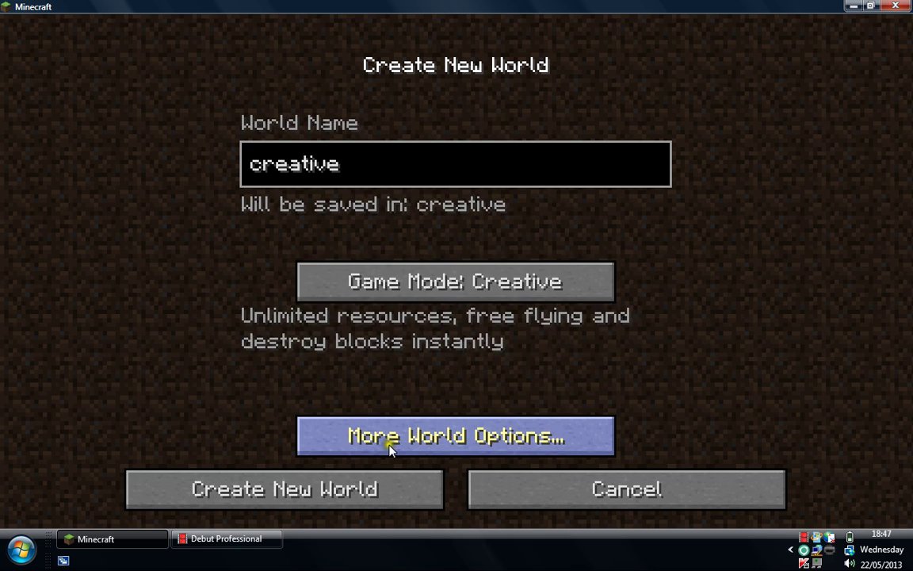
# Create the world and wait for the flat grassland to finish generating.
pyautogui.click(336, 489)
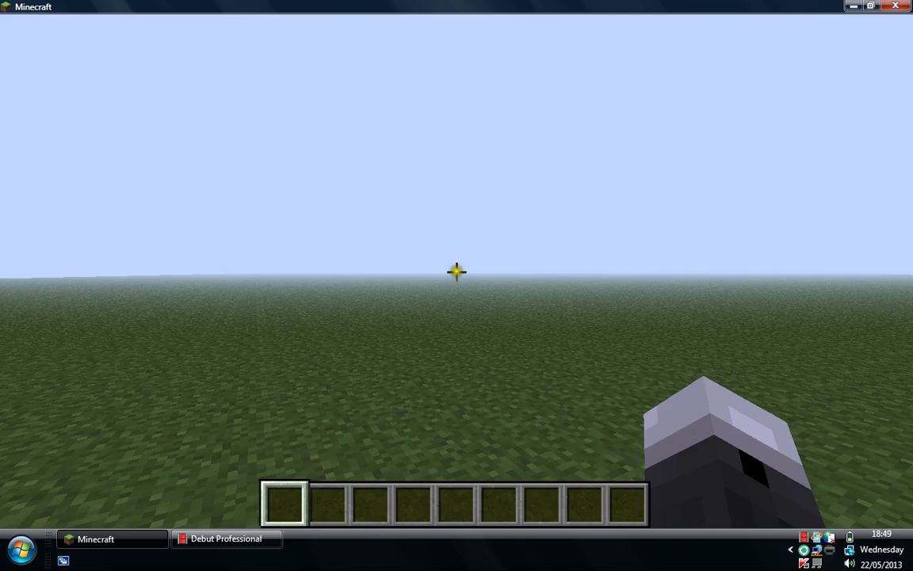
# Check the front camera view, return to first person, and open the creative inventory.
pyautogui.press('F5')
pyautogui.press('F5')
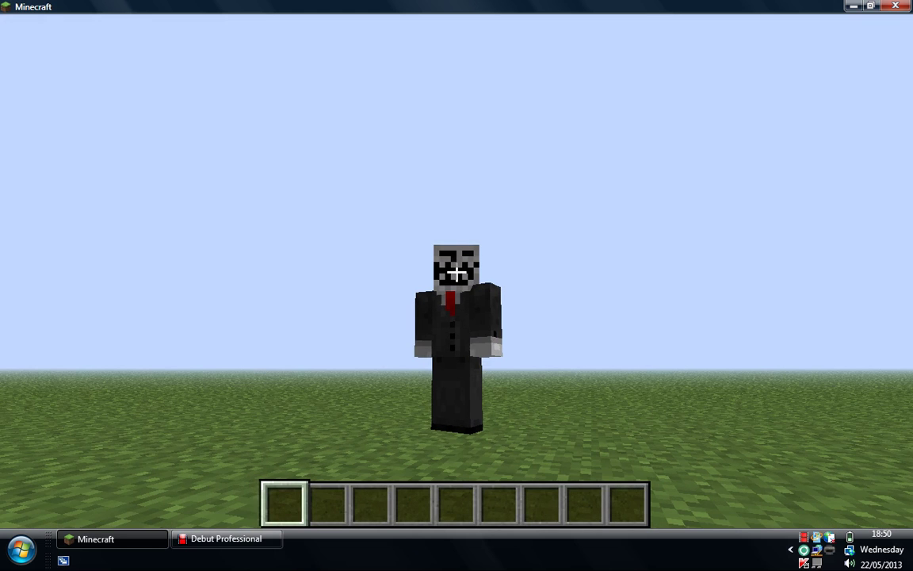
pyautogui.press('F5')
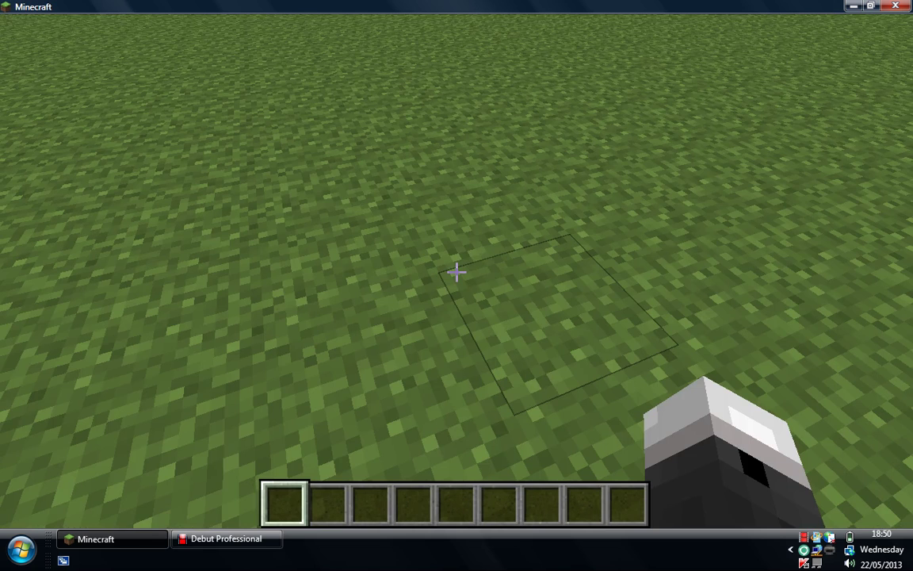
pyautogui.click(456, 273)
pyautogui.press('e')
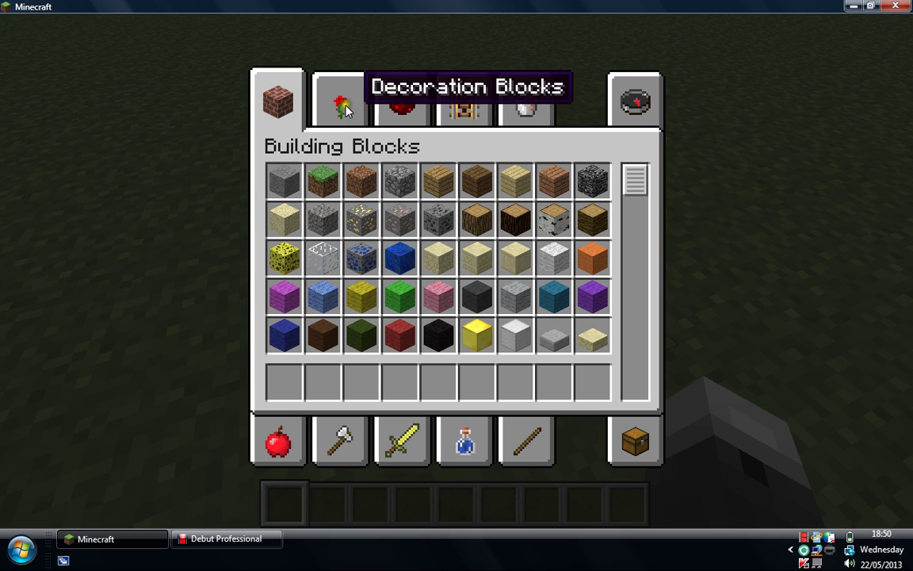
# Put a Block of Emerald in the first hotbar slot and return to the world holding it.
pyautogui.click(511, 111)
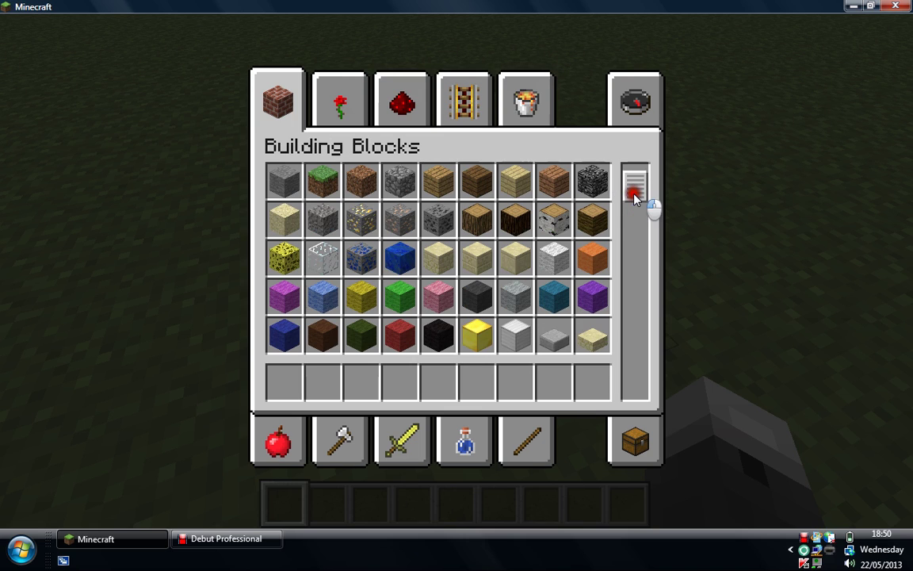
pyautogui.scroll(-2, 635, 194)
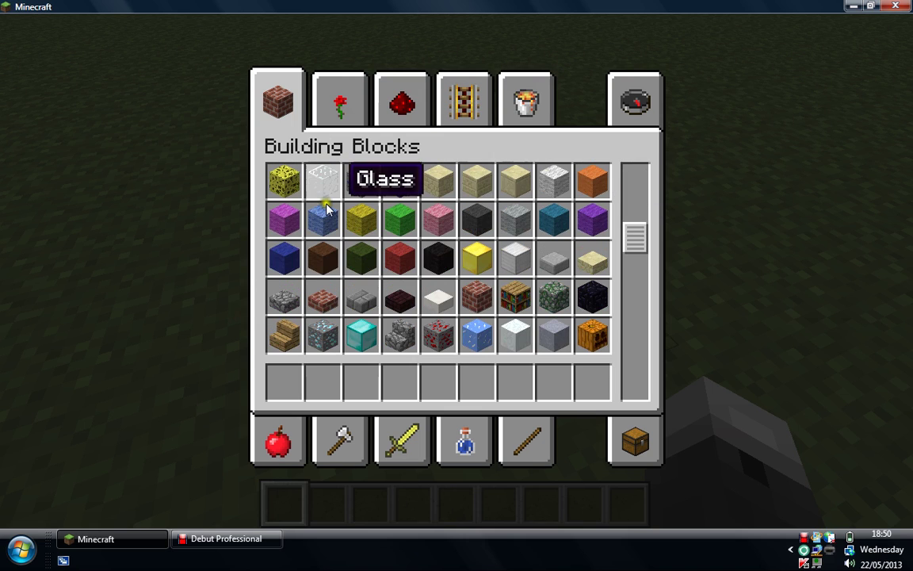
pyautogui.moveTo(634, 236); pyautogui.dragTo(646, 410)
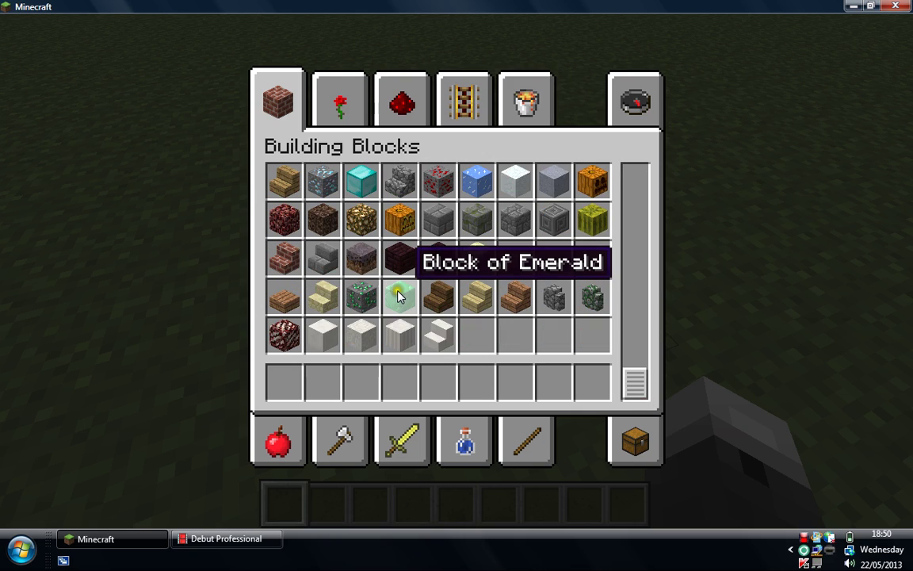
pyautogui.click(399, 295)
pyautogui.click(284, 382)
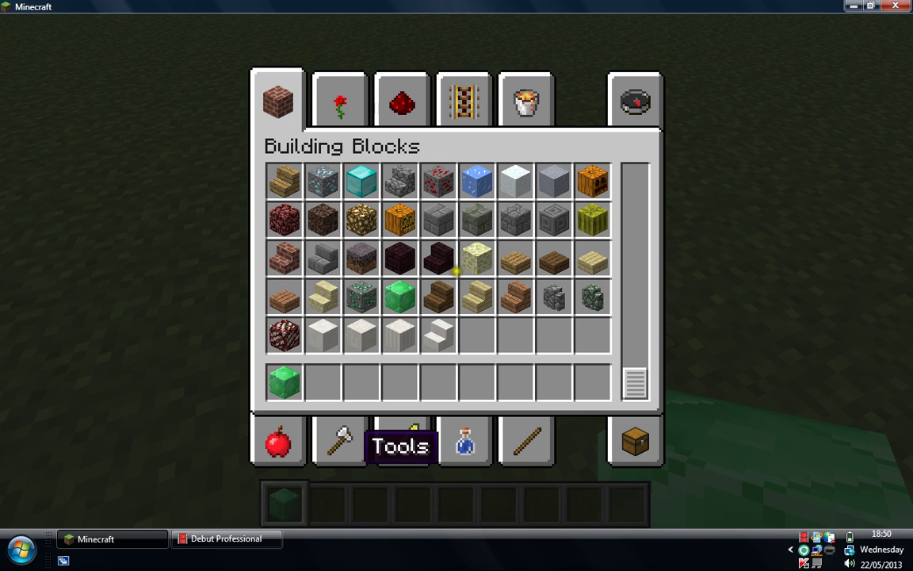
pyautogui.press('e')
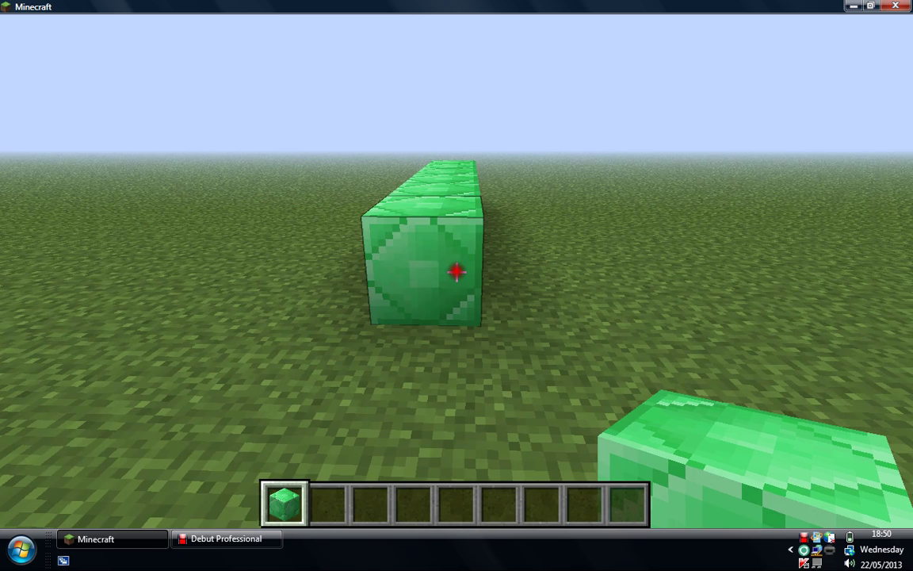
# Extend the emerald row, step back, and place blocks starting a perpendicular second side.
pyautogui.rightClick(456, 273)
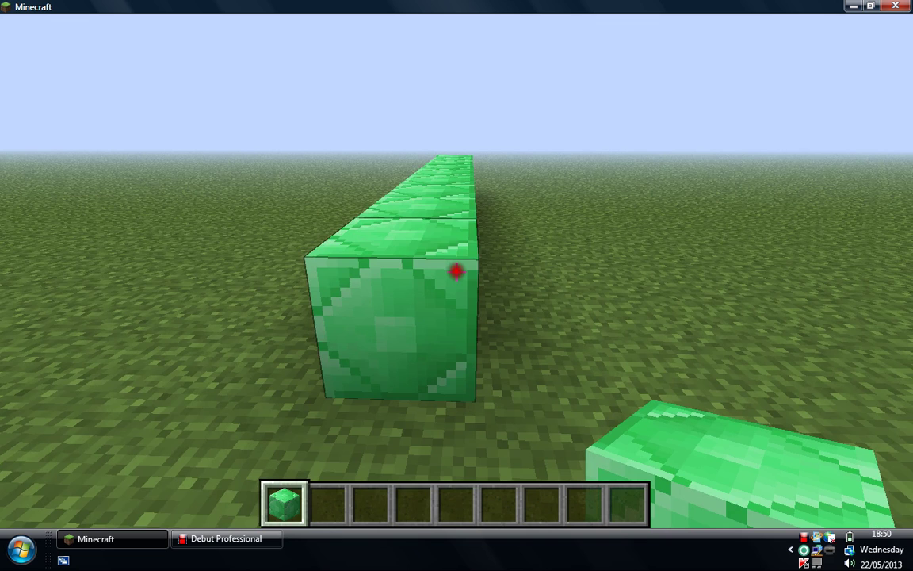
pyautogui.rightClick(457, 273)
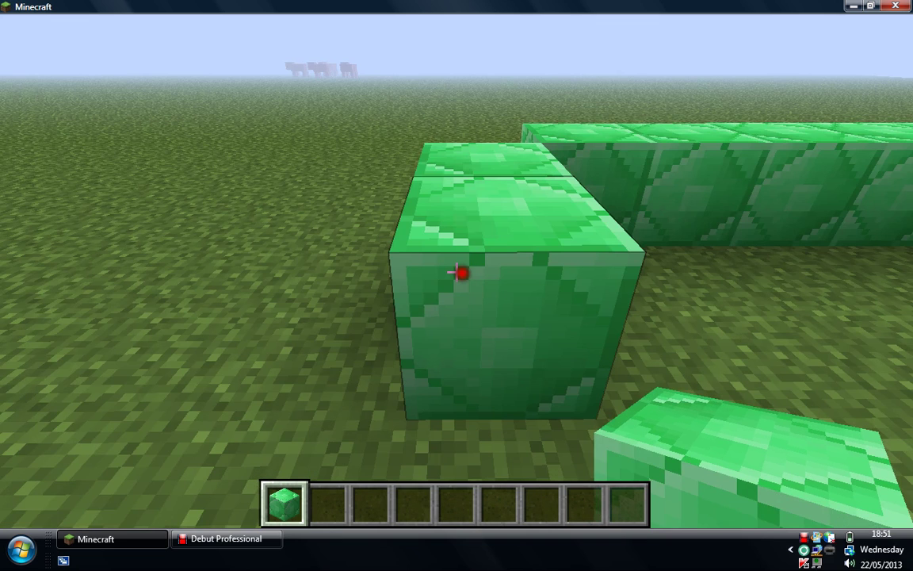
pyautogui.press('s')
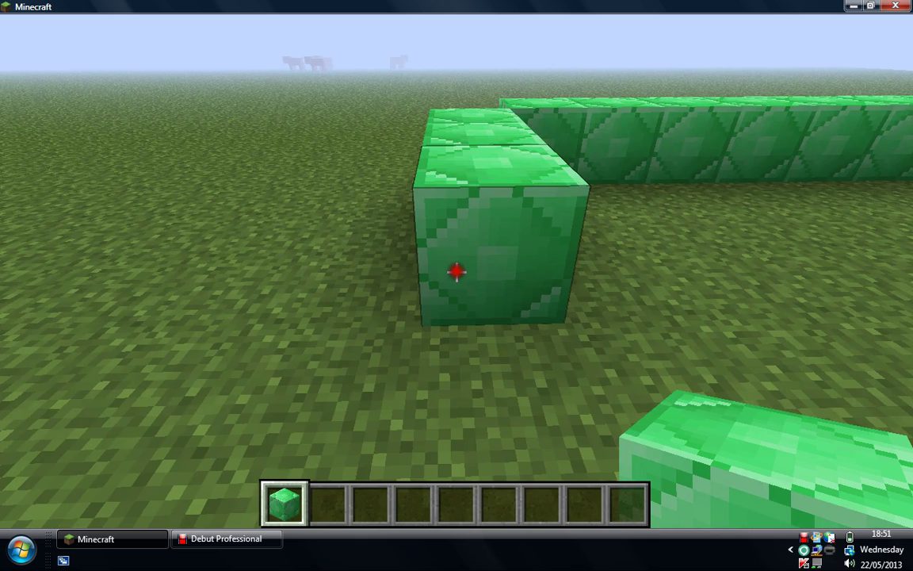
pyautogui.rightClick(457, 273)
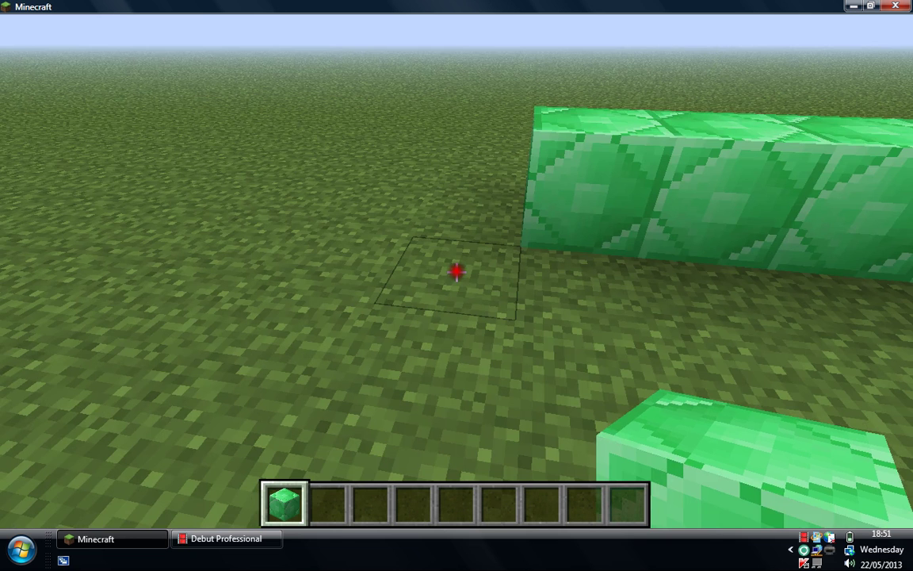
# Place the remaining emerald blocks to close the rectangle, then pause with Esc.
pyautogui.rightClick(456, 273)
pyautogui.rightClick(457, 273)
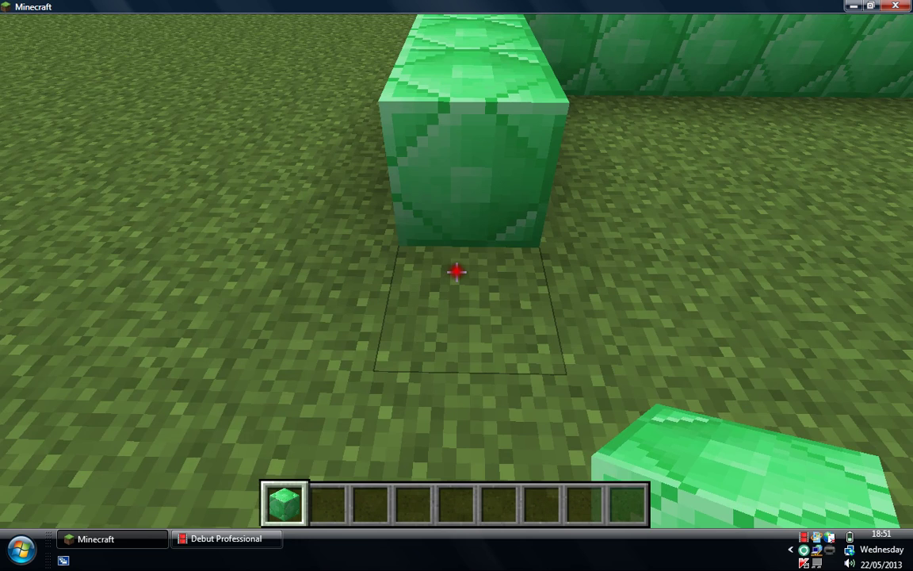
pyautogui.rightClick(457, 273)
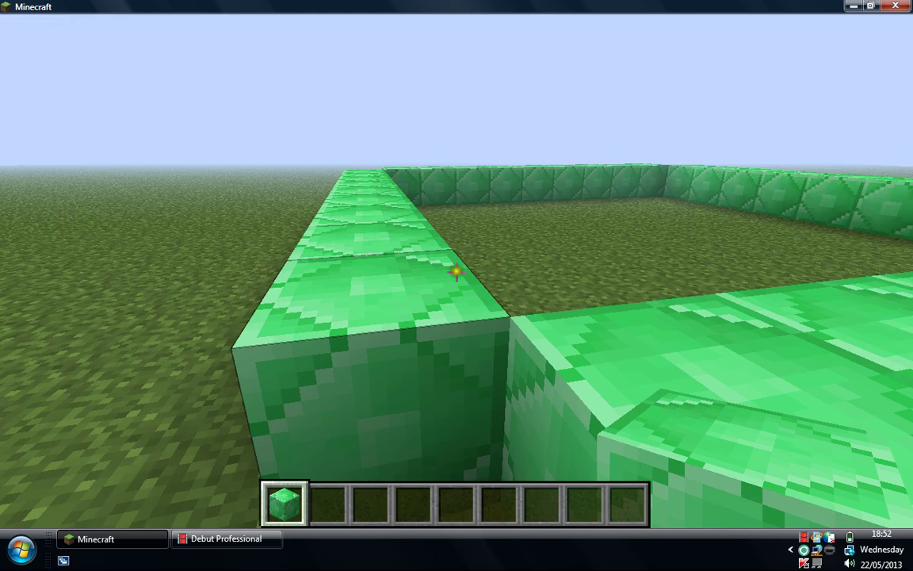
pyautogui.press('Escape')
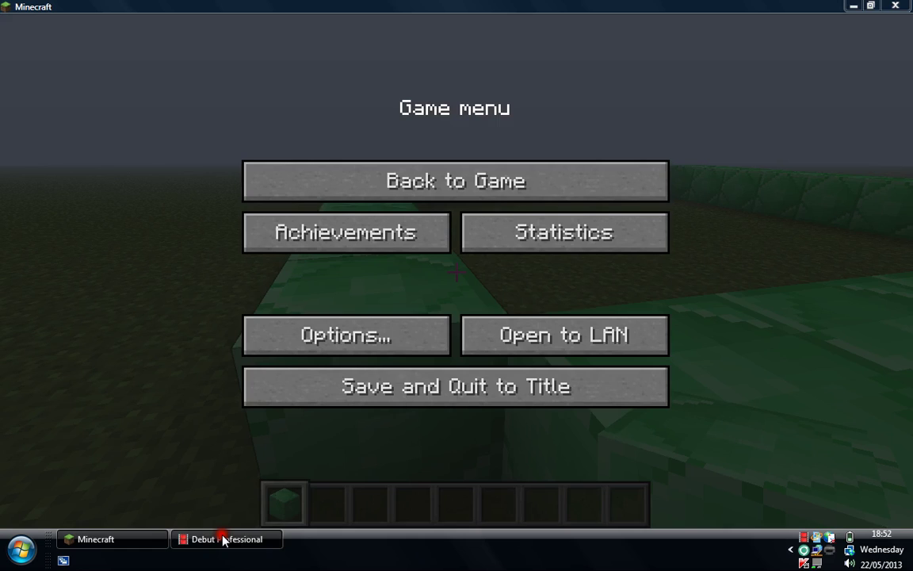